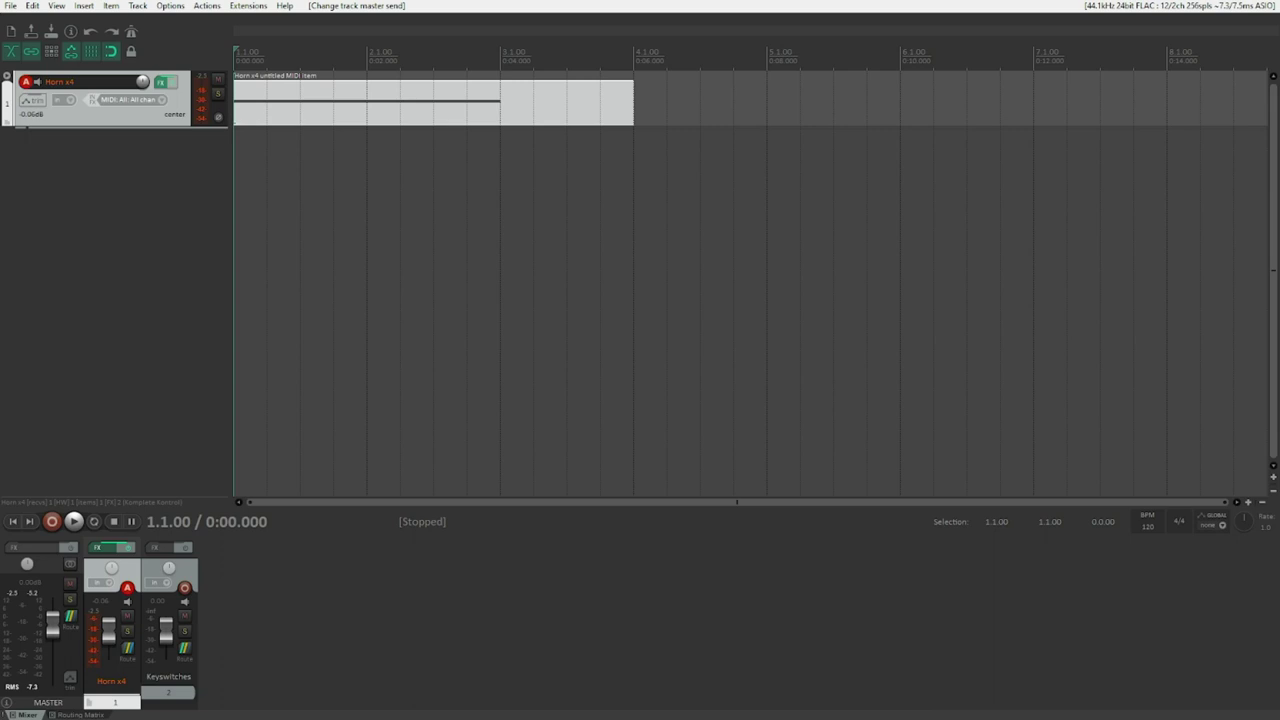
Play back the project to hear the Horn x4 MIDI part.
{"action": "key", "text": "space"}
Open the Horn x4 track's context menu and expand its MIDI track controls submenu.
{"action": "right_click", "coordinate": [3, 447]}
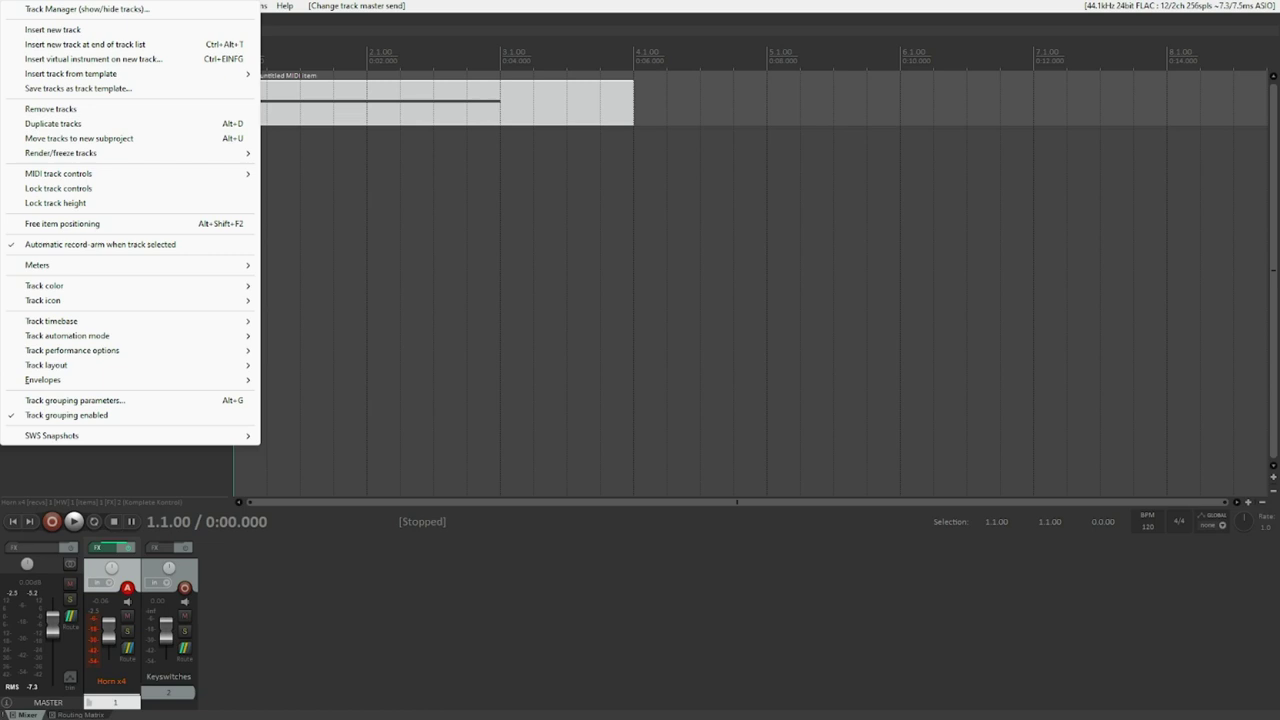
{"action": "key", "text": "Down"}
{"action": "key", "text": "Down"}
{"action": "key", "text": "Down"}
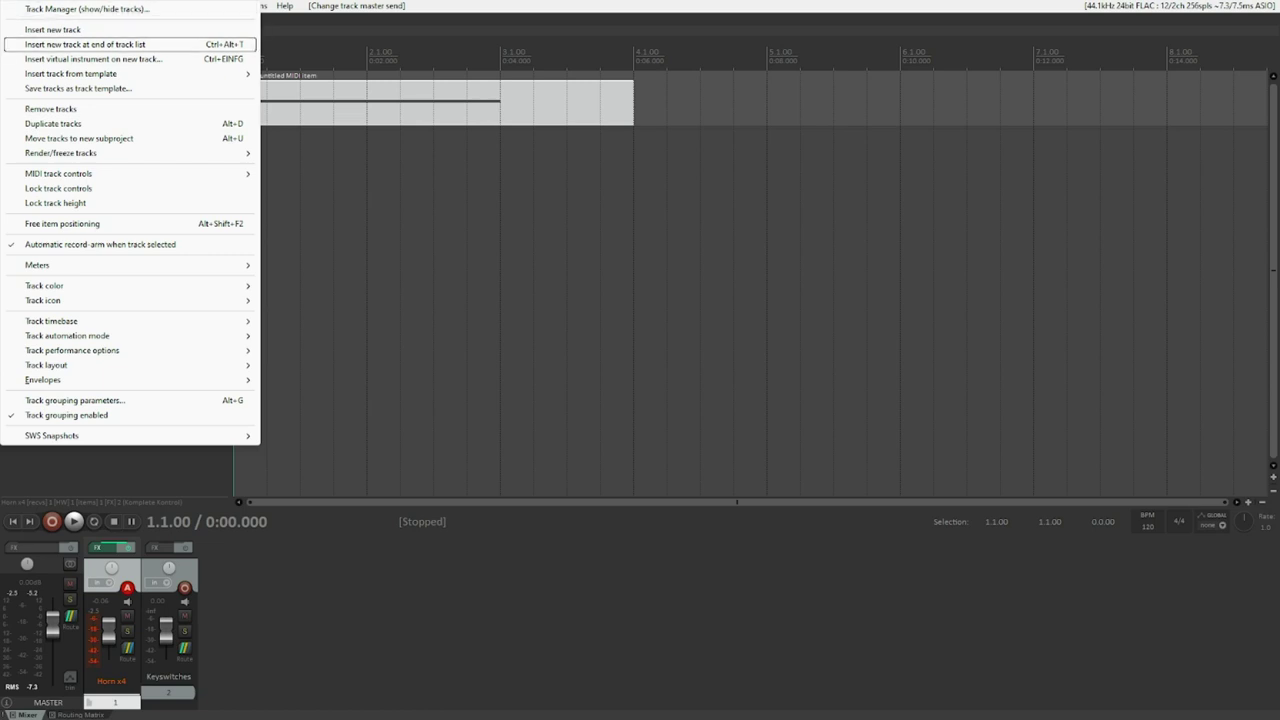
{"action": "key", "text": "Down"}
{"action": "key", "text": "Down"}
{"action": "key", "text": "Down"}
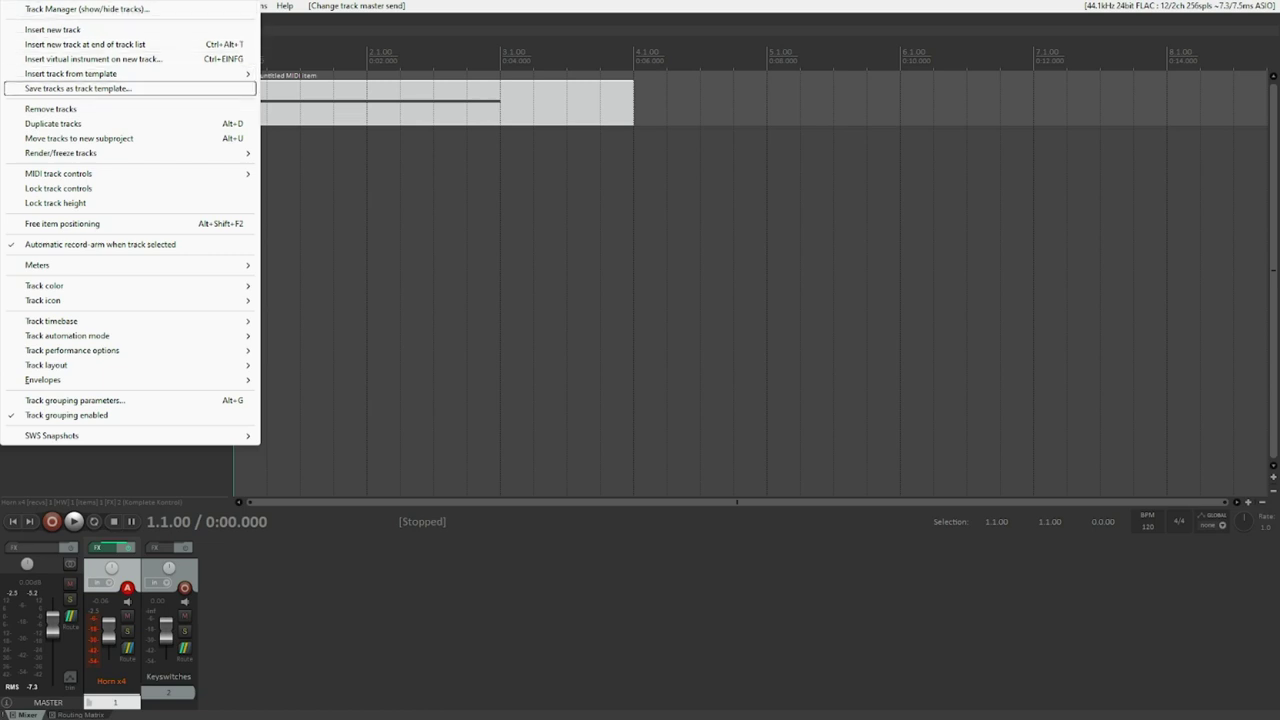
{"action": "key", "text": "Down"}
{"action": "key", "text": "Down"}
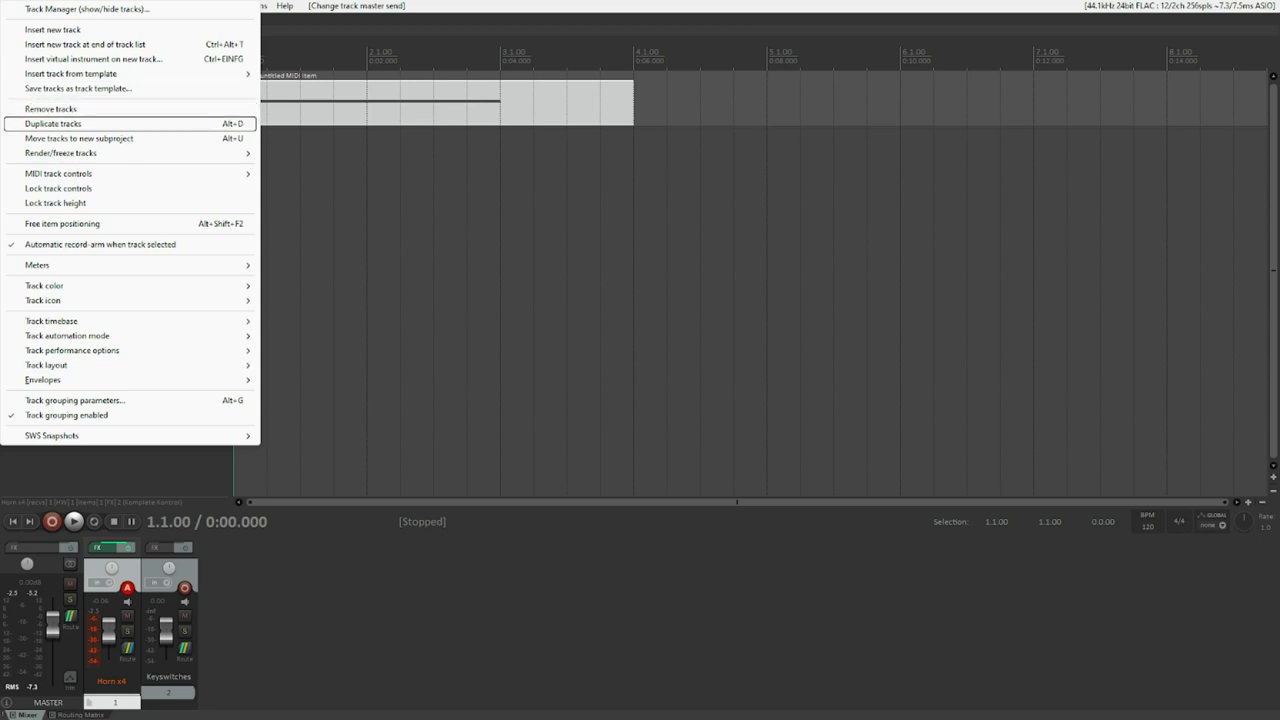
{"action": "key", "text": "Down"}
{"action": "key", "text": "Down"}
{"action": "key", "text": "Down"}
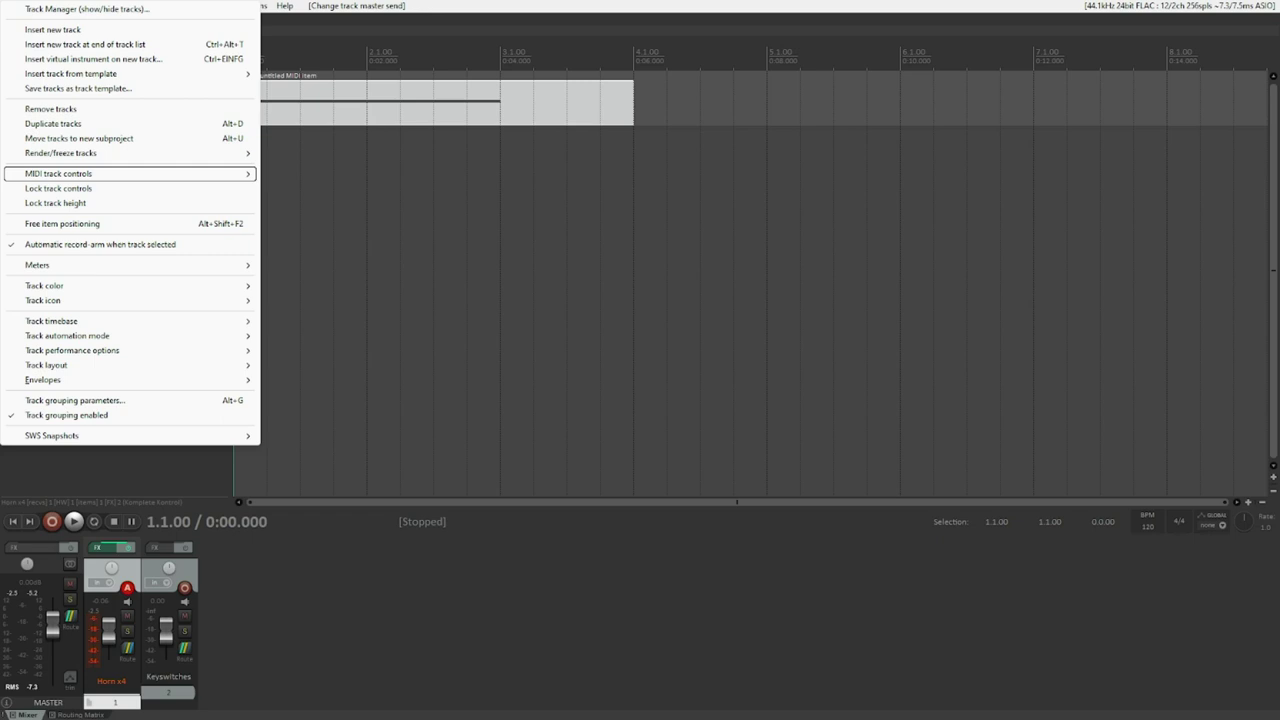
{"action": "key", "text": "Right"}
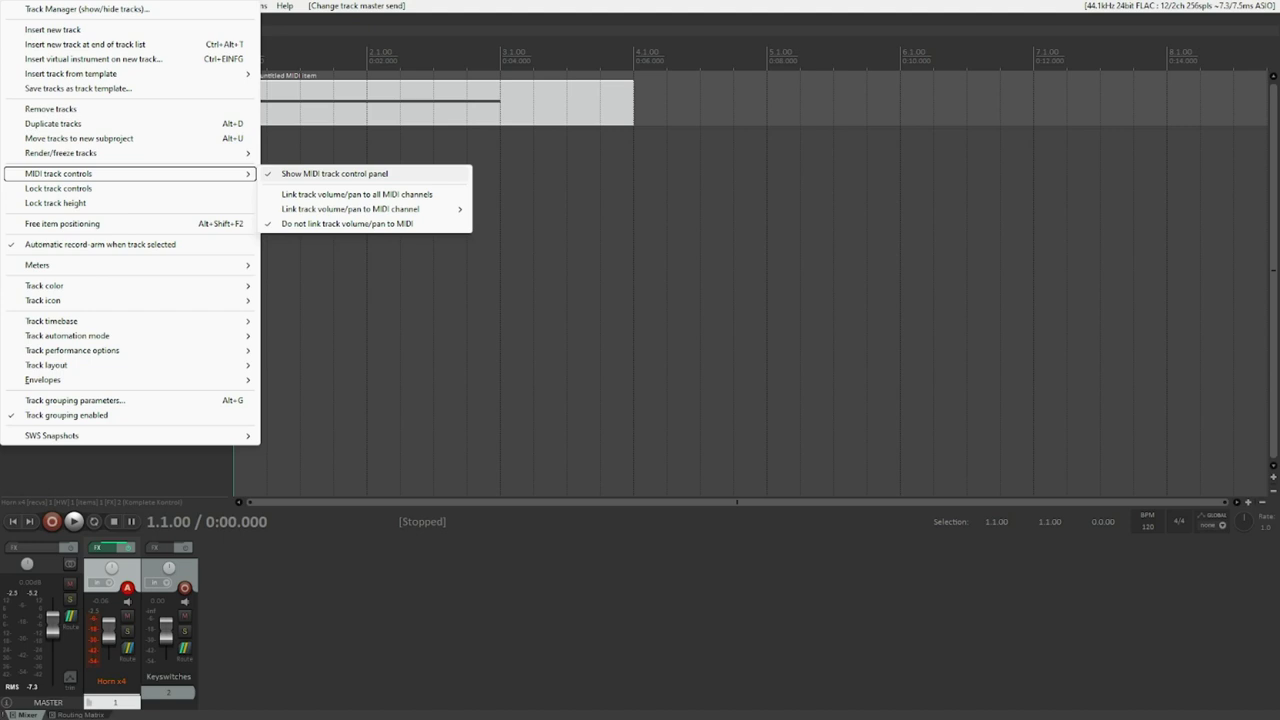
Dismiss the track menu and bring up the Horn x4 FX chain with Shift+F.
{"action": "key", "text": "Escape"}
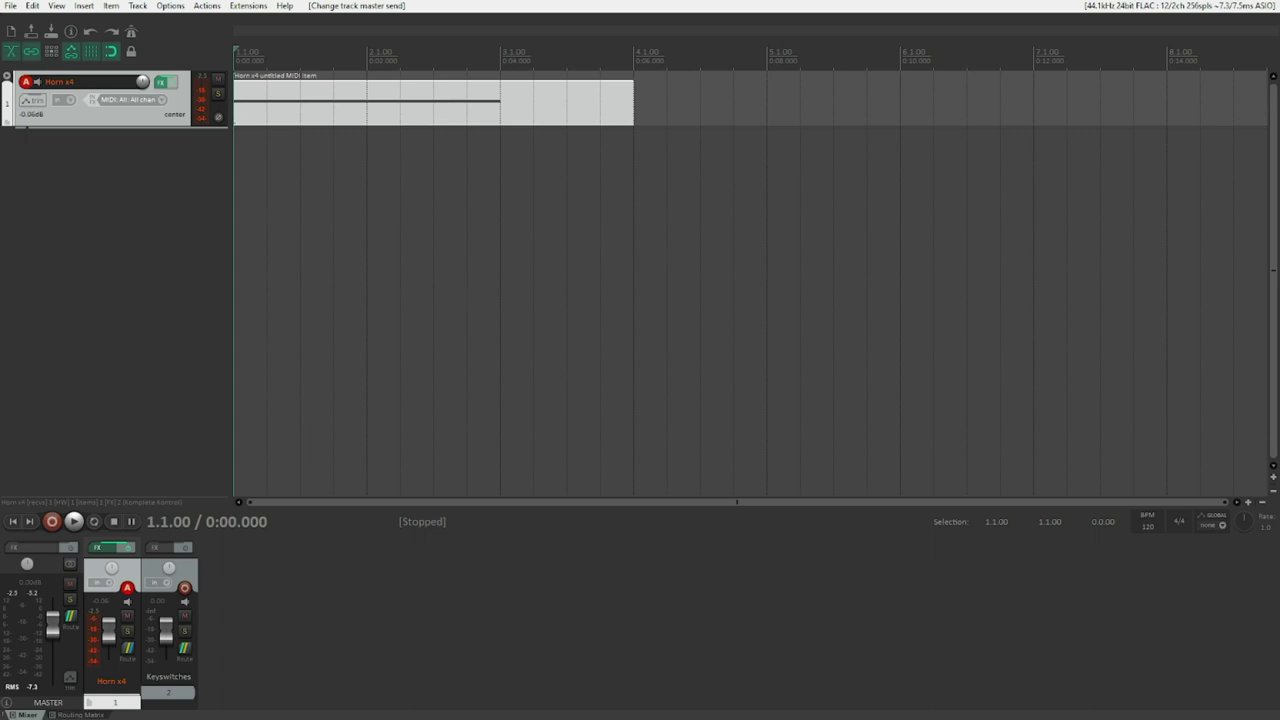
{"action": "key", "text": "shift+f"}
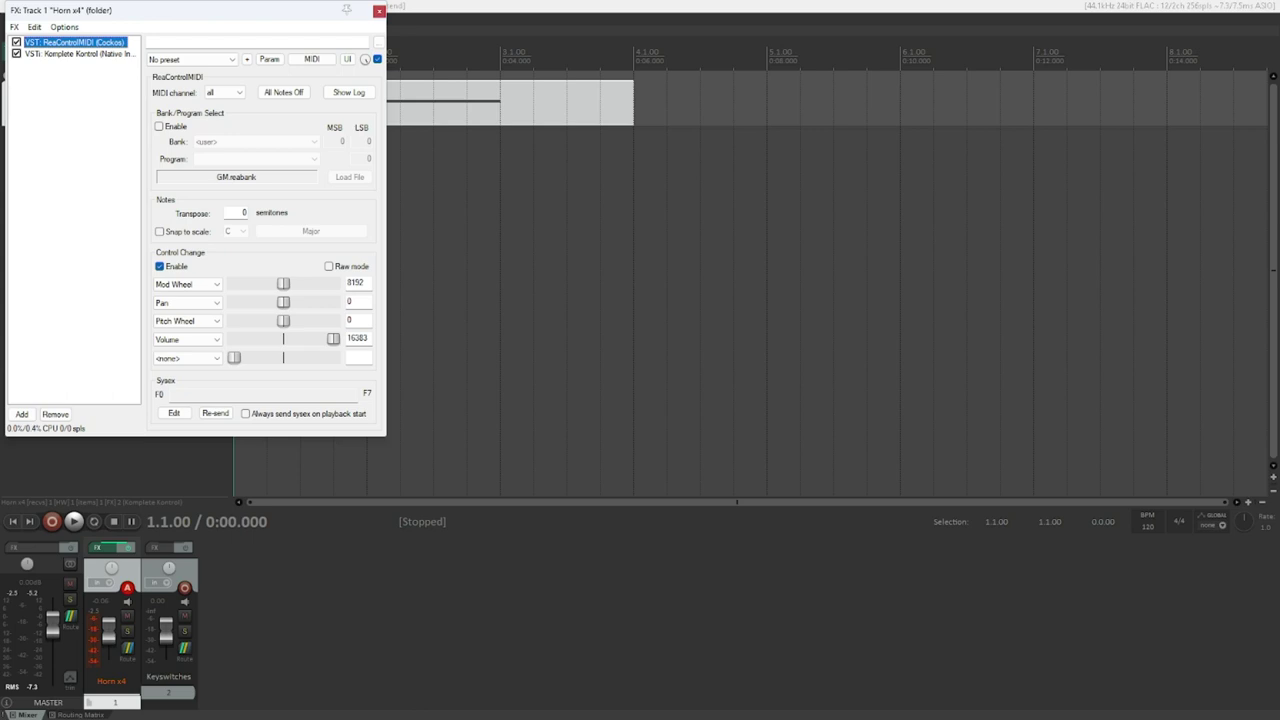
{"action": "left_click", "coordinate": [257, 42]}
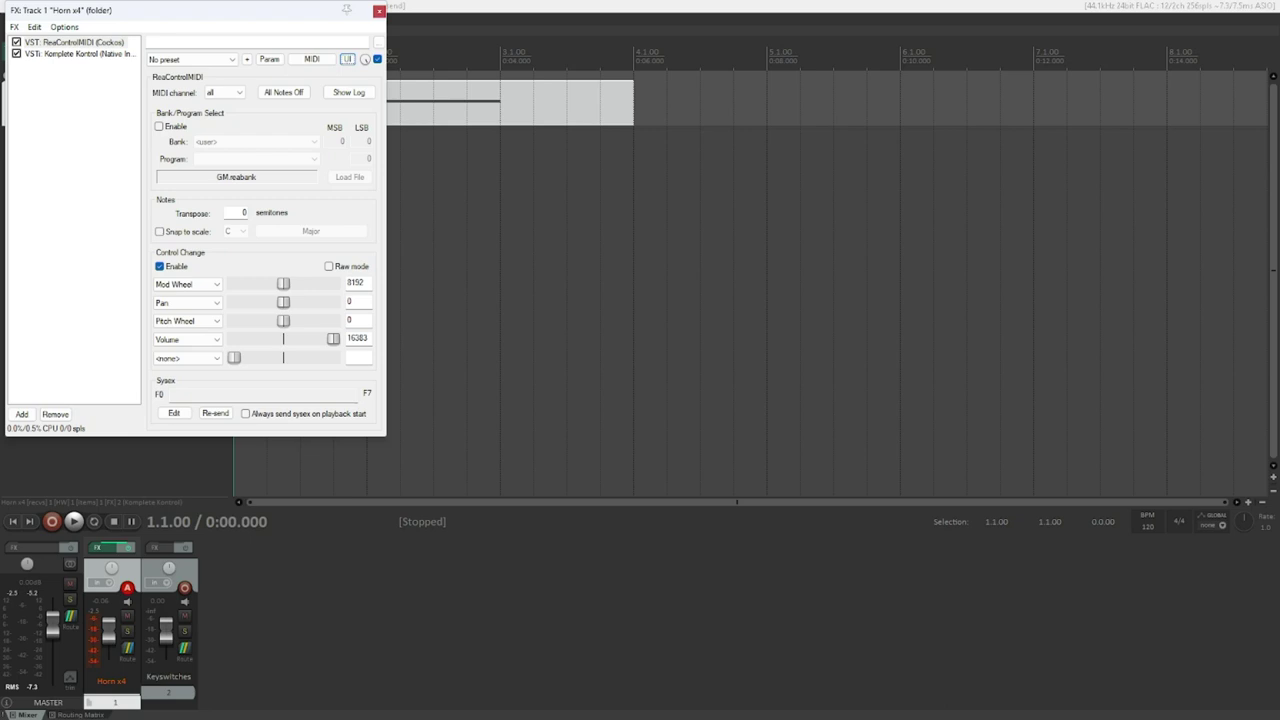
{"action": "left_click", "coordinate": [222, 92]}
{"action": "key", "text": "Tab"}
{"action": "key", "text": "Tab"}
{"action": "key", "text": "Tab"}
{"action": "key", "text": "Tab"}
{"action": "key", "text": "Tab"}
{"action": "key", "text": "Tab"}
{"action": "key", "text": "Tab"}
{"action": "key", "text": "Tab"}
{"action": "left_click", "coordinate": [357, 282]}
{"action": "left_click", "coordinate": [187, 302]}
{"action": "left_click", "coordinate": [358, 301]}
{"action": "left_click", "coordinate": [187, 320]}
{"action": "left_click", "coordinate": [357, 320]}
{"action": "key", "text": "Tab"}
{"action": "left_click", "coordinate": [357, 338]}
{"action": "key", "text": "Tab"}
Close the FX chain and open the parameter editor for 1 ReaControlMIDI.
{"action": "key", "text": "Escape"}
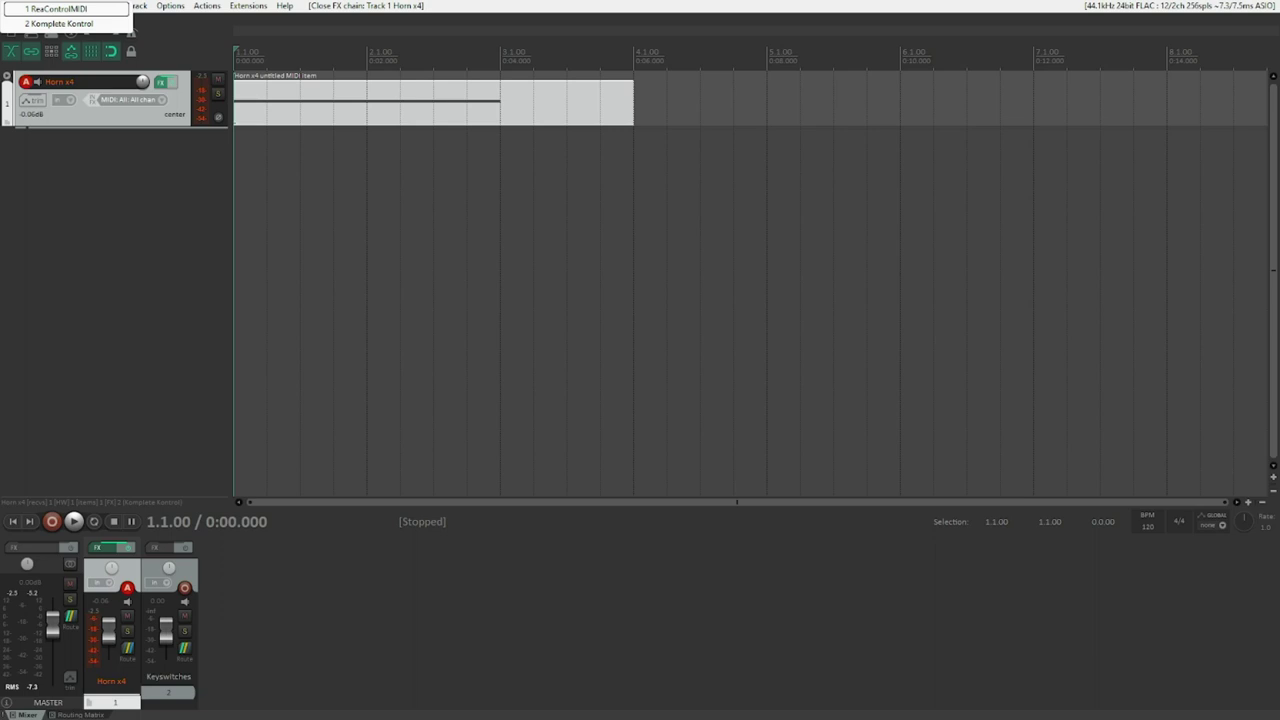
{"action": "key", "text": "Return"}
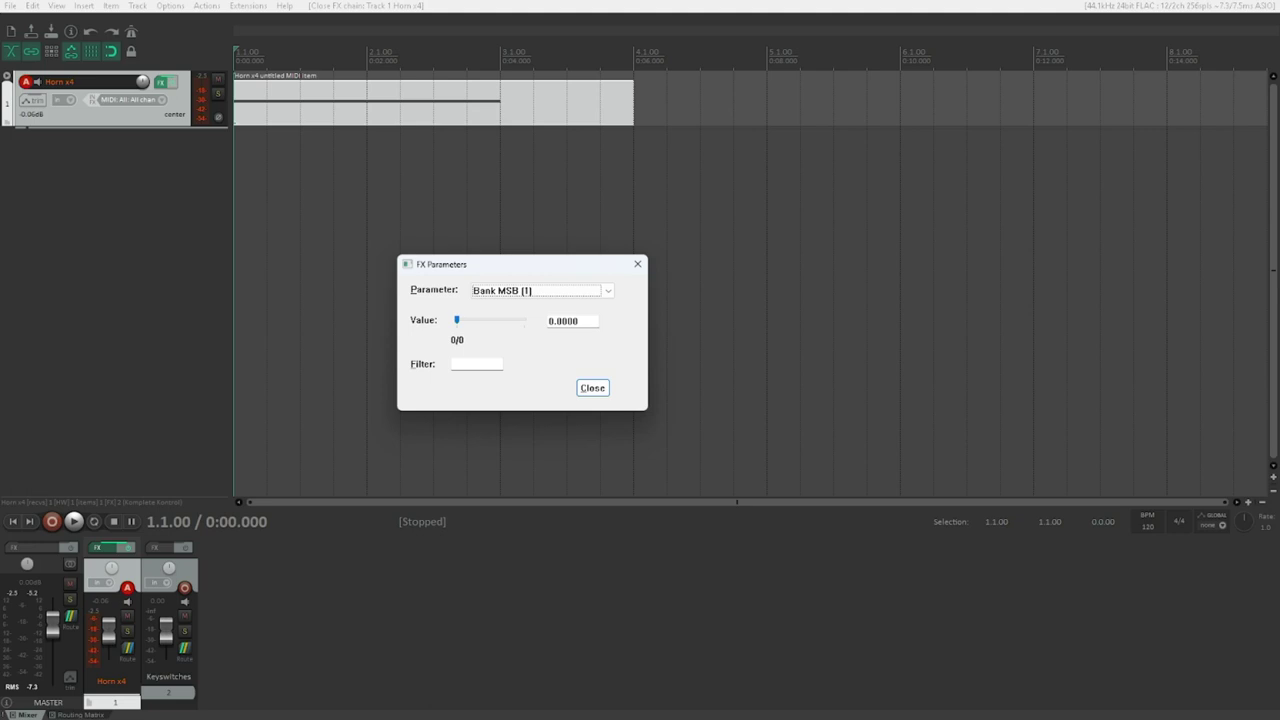
Select ReaControlMIDI's Mod Wheel [4] parameter and touch its value, leaving it at 8192.
{"action": "key", "text": "Down"}
{"action": "key", "text": "Down"}
{"action": "key", "text": "Down"}
{"action": "key", "text": "Tab"}
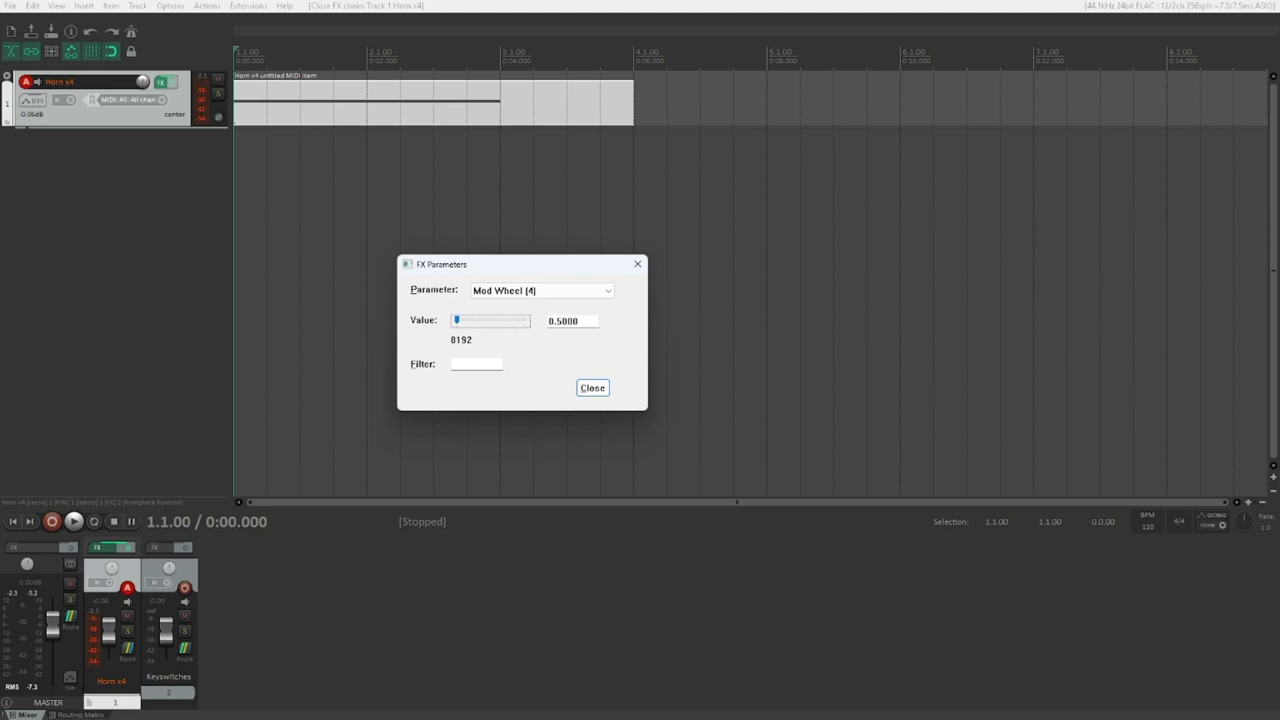
{"action": "key", "text": "Right"}
{"action": "key", "text": "Left"}
Close the parameter editor and show the ModWheel envelope lane under Horn x4, then select it.
{"action": "key", "text": "Escape"}
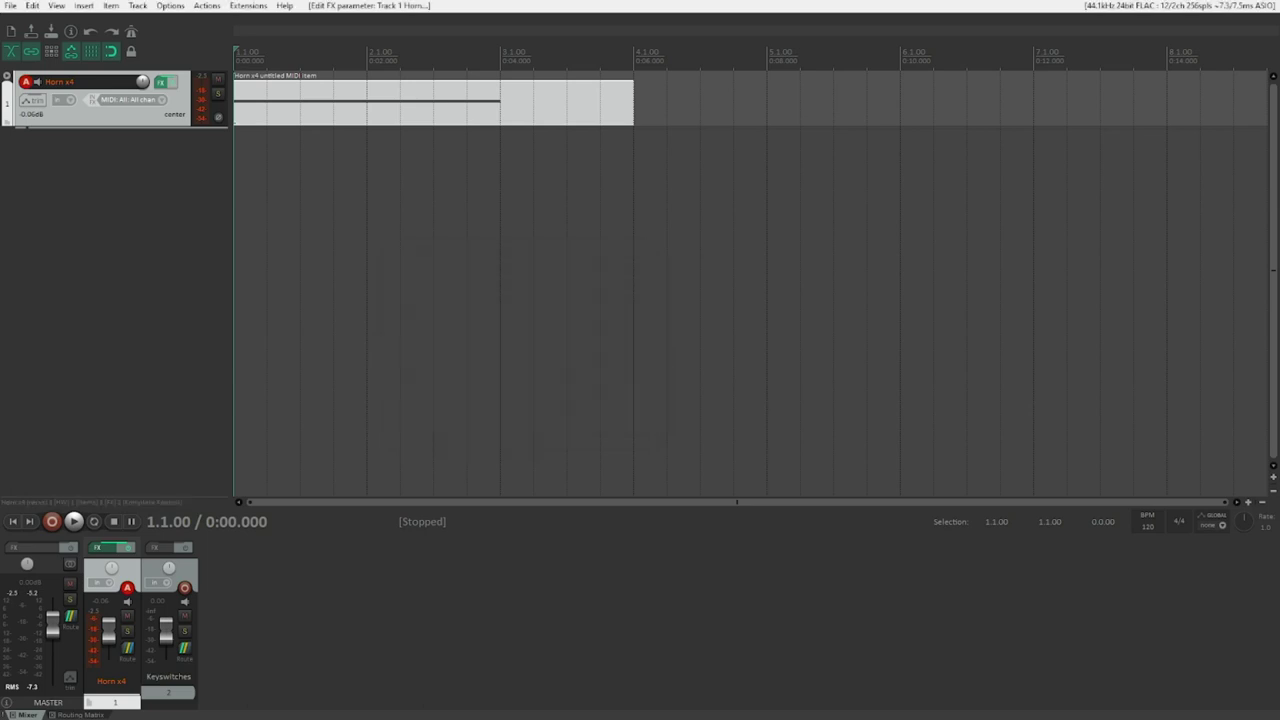
{"action": "key", "text": "ctrl+l"}
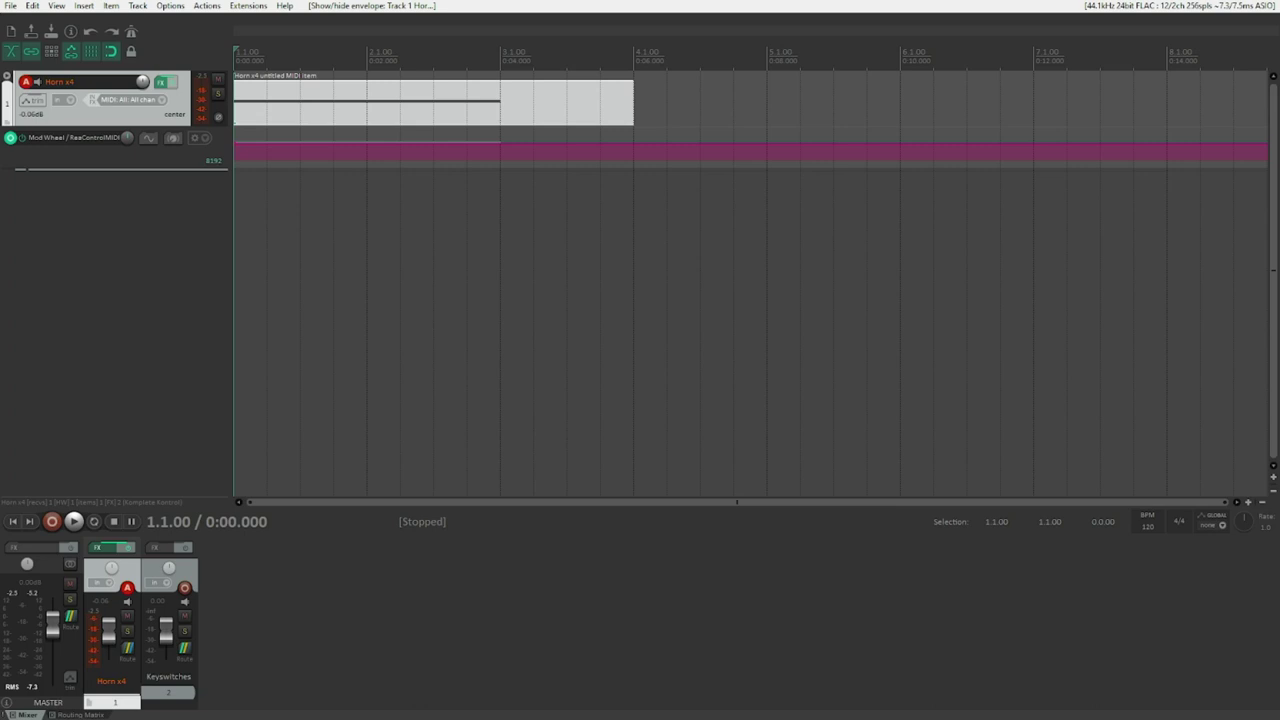
{"action": "left_click", "coordinate": [120, 150]}
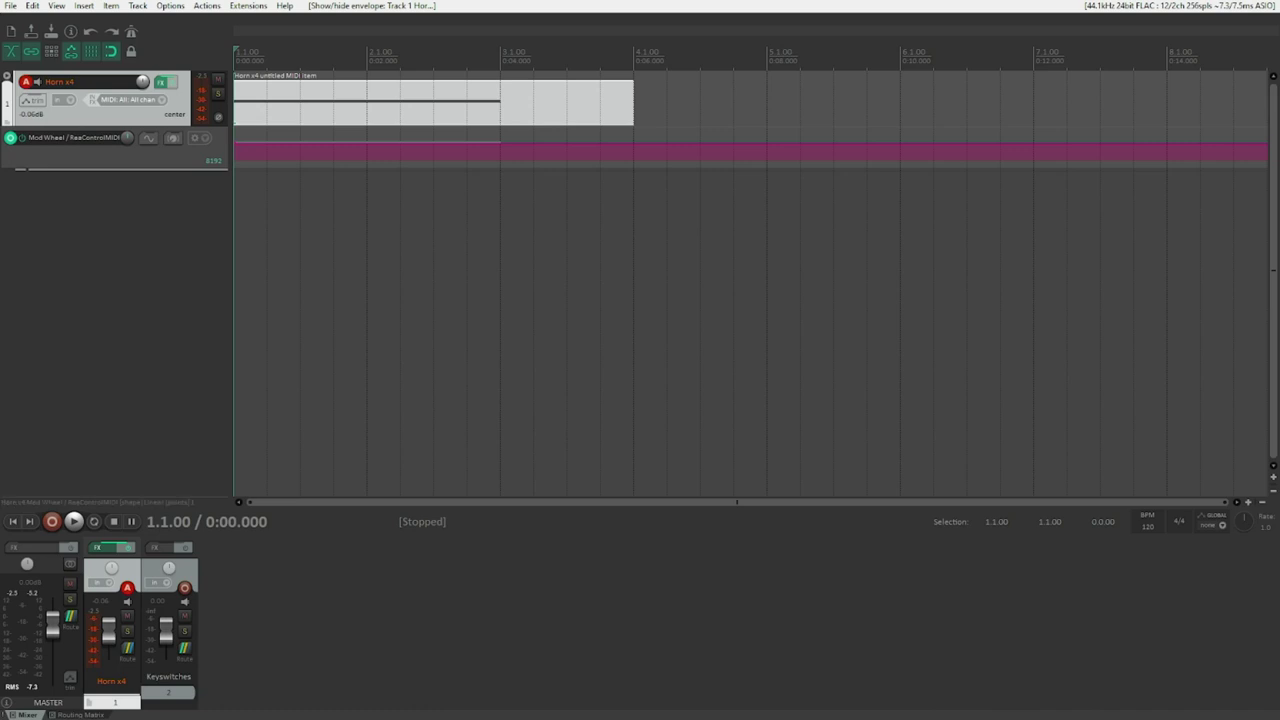
Add a Mod Wheel envelope point at 2.1.00 with value 8192.
{"action": "left_click", "coordinate": [367, 56]}
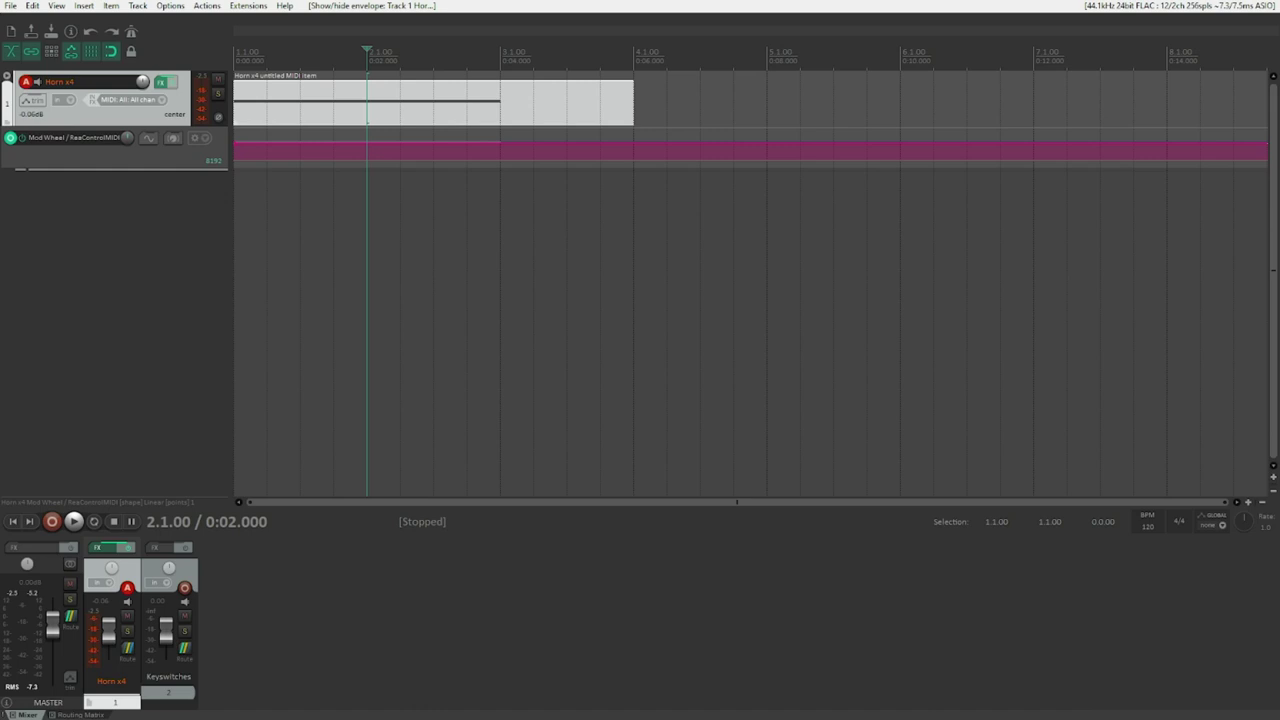
{"action": "double_click", "coordinate": [367, 150]}
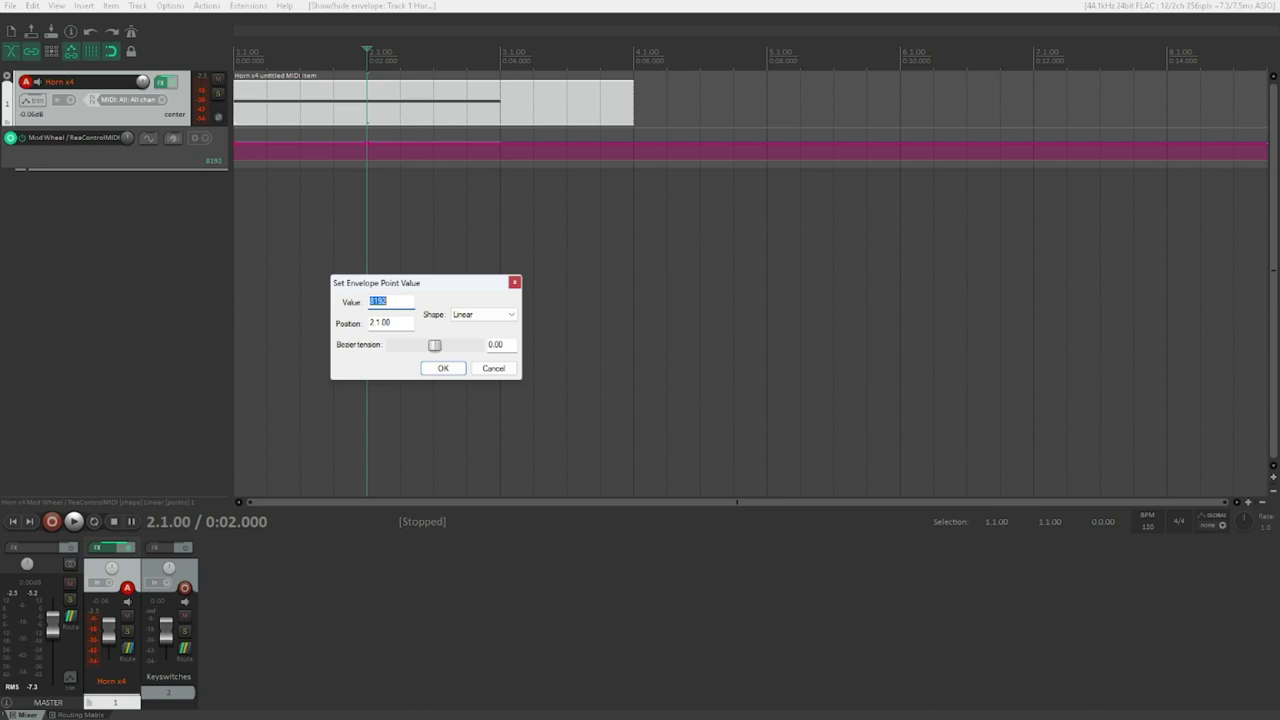
{"action": "key", "text": "Return"}
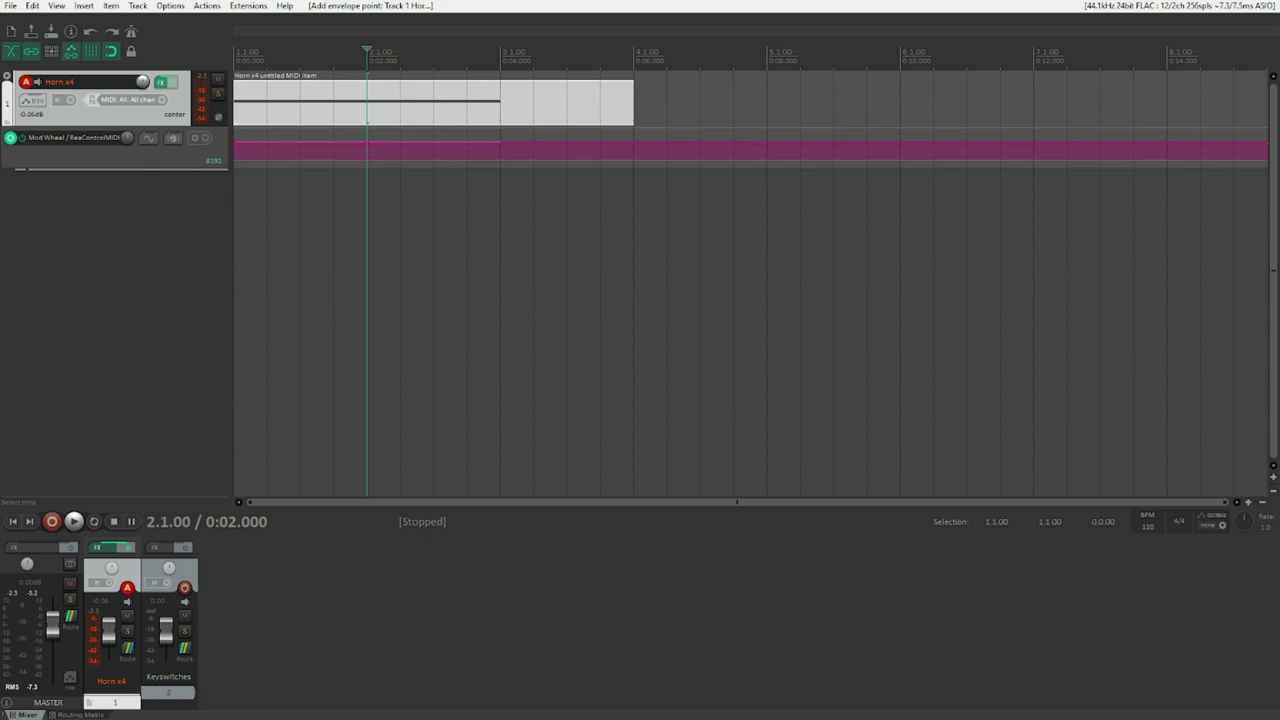
{"action": "left_click", "coordinate": [500, 150]}
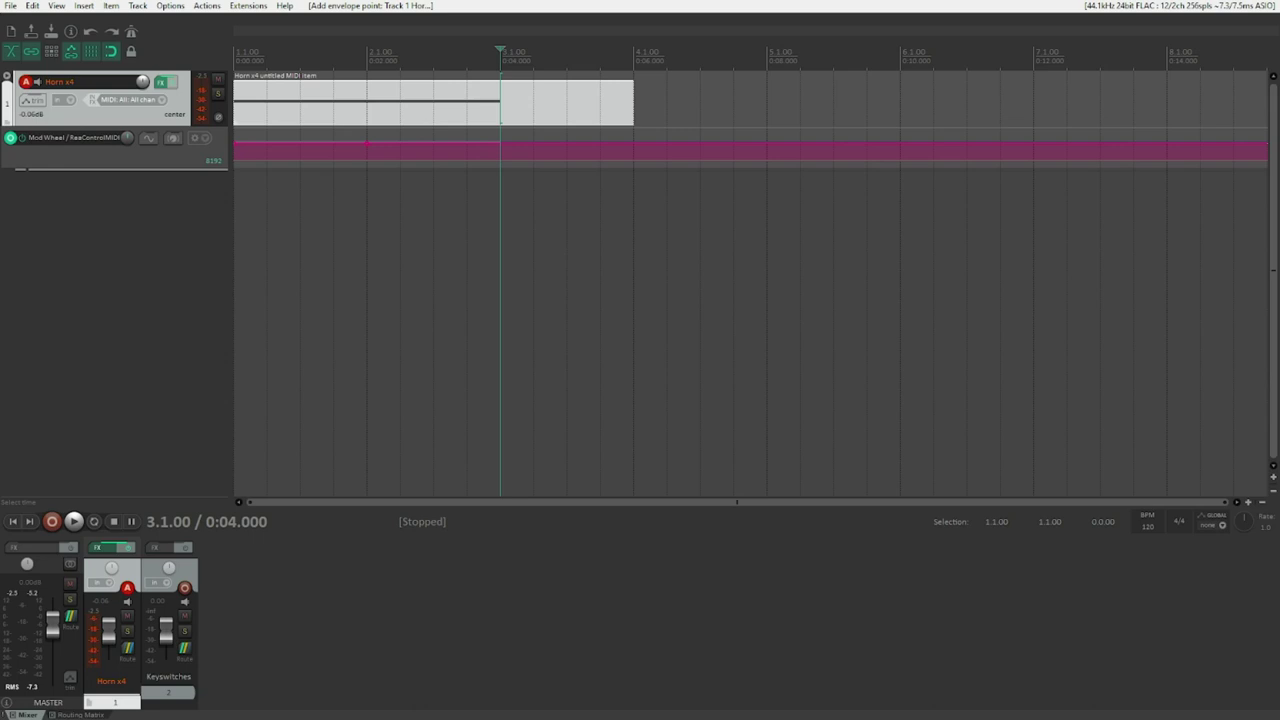
Add a Mod Wheel envelope point at 3.1.00 with value 16383, then return to the project start.
{"action": "key", "text": "shift+e"}
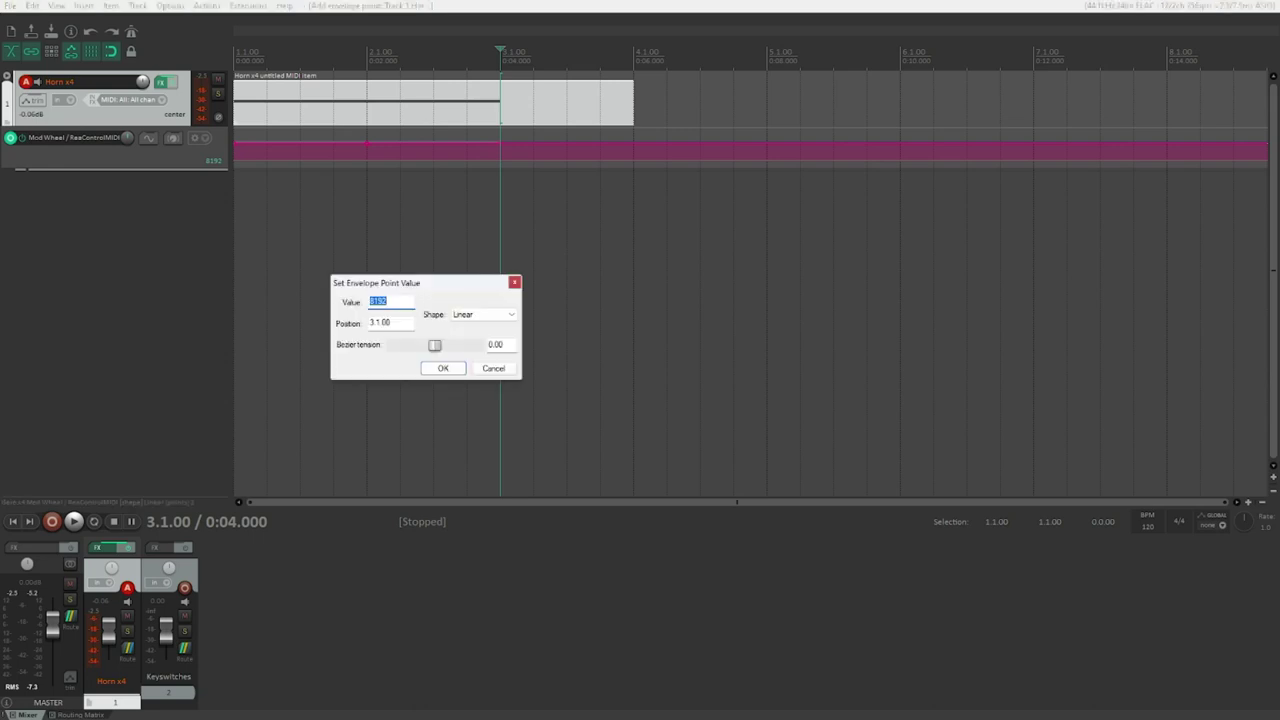
{"action": "type", "text": "16383"}
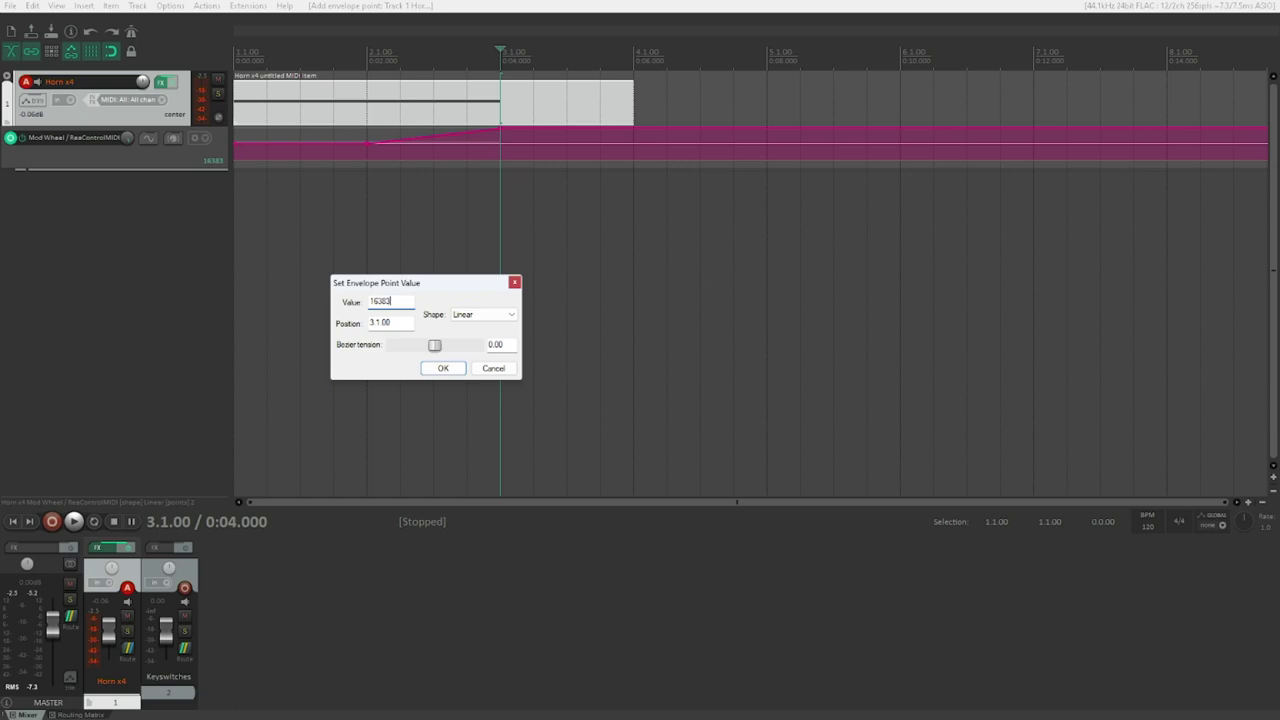
{"action": "key", "text": "Return"}
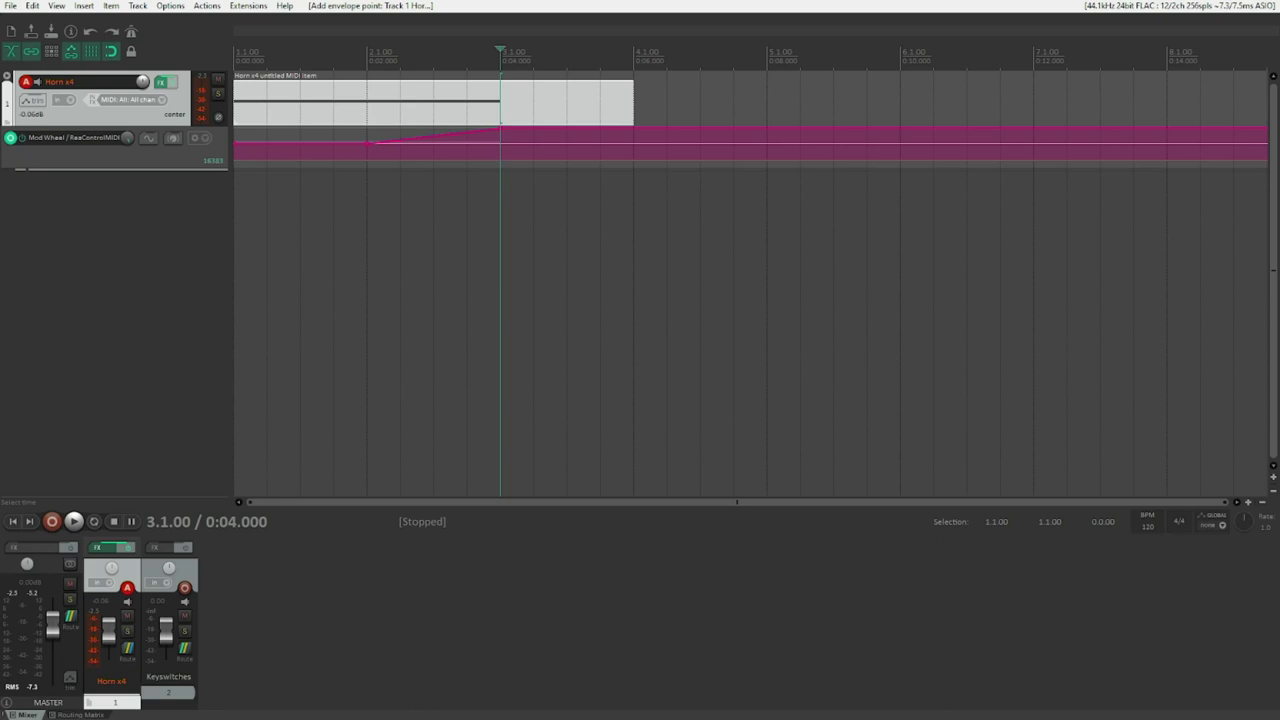
{"action": "key", "text": "Home"}
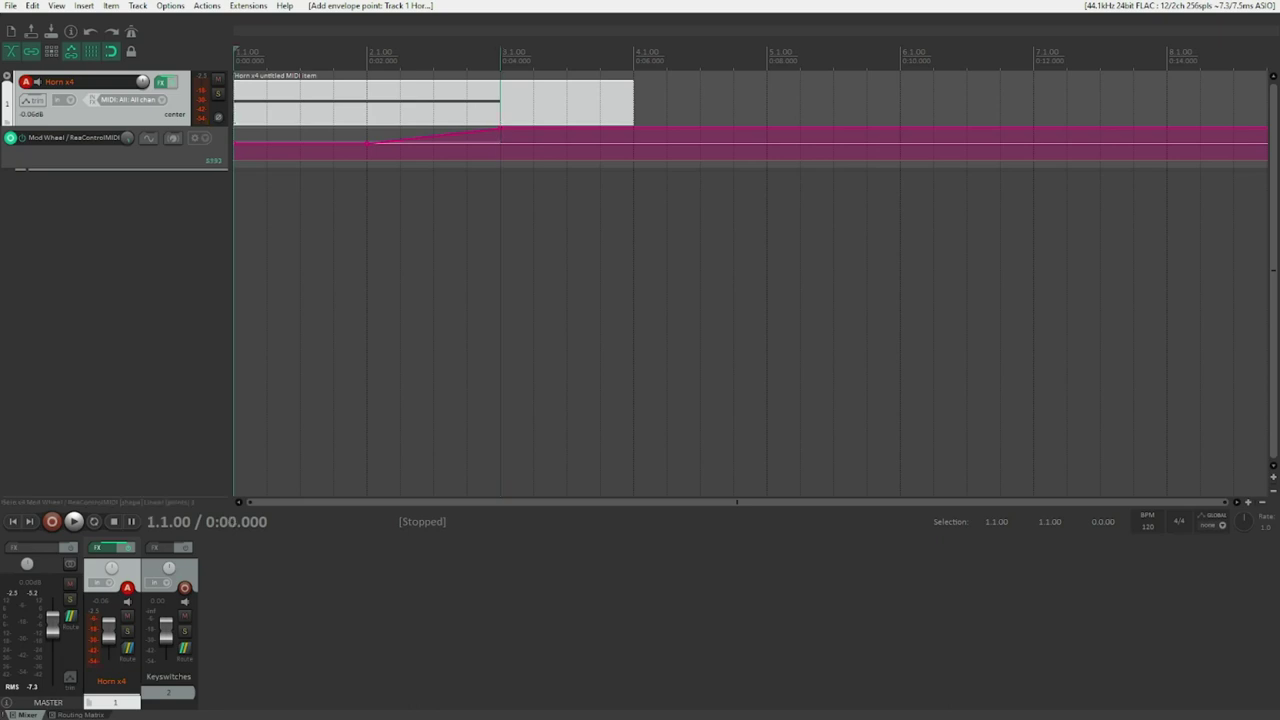
{"action": "key", "text": "space"}
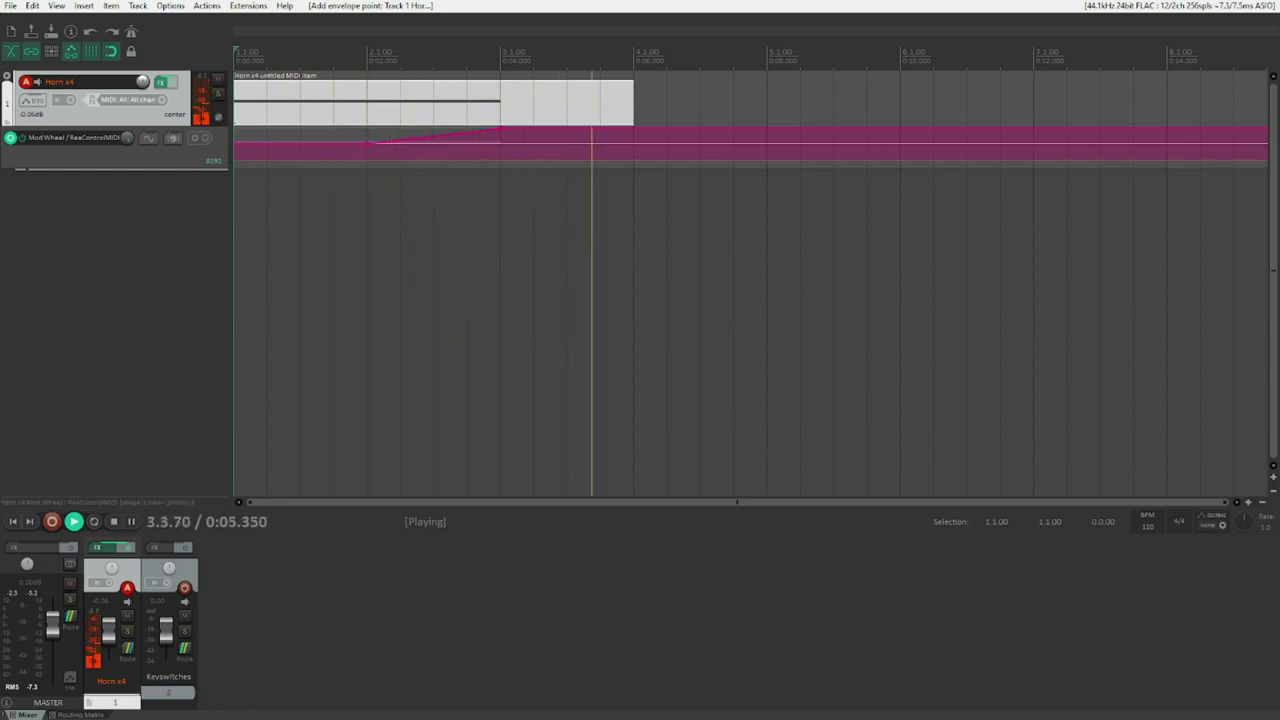
{"action": "key", "text": "space"}
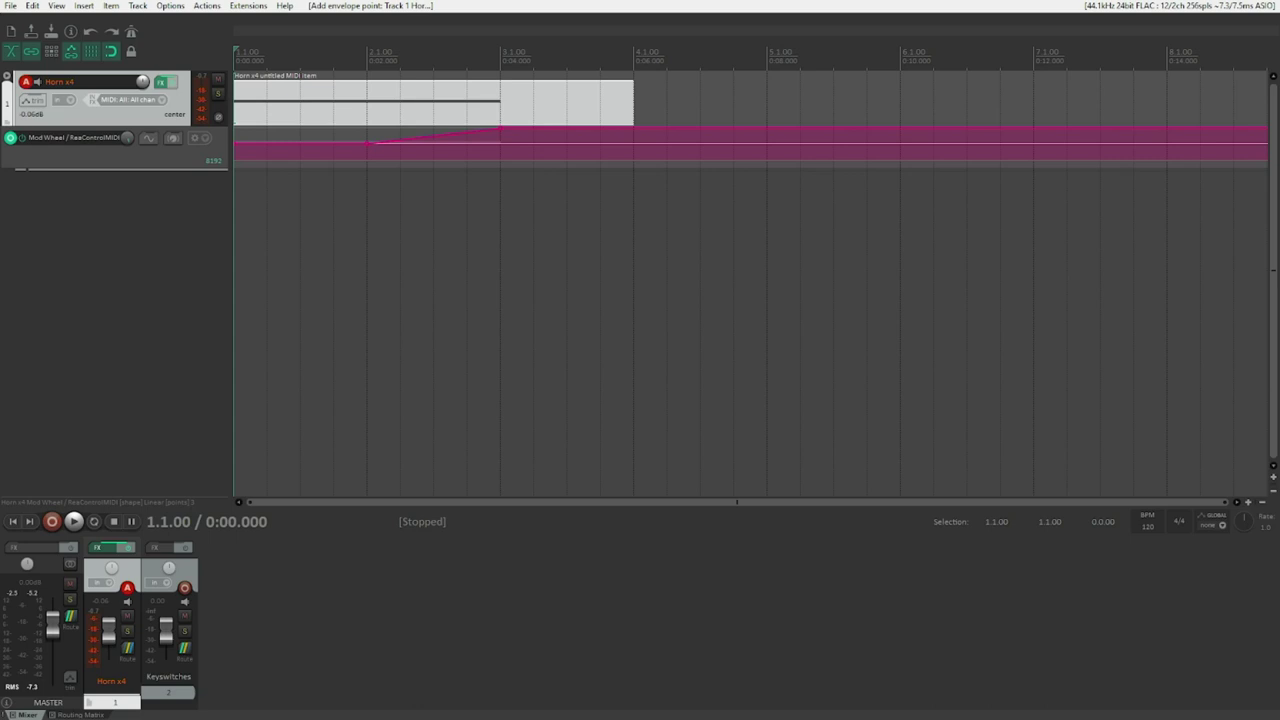
Change the bar 2 envelope point's shape to Fast start, curving the rise to 16383.
{"action": "left_click", "coordinate": [367, 55]}
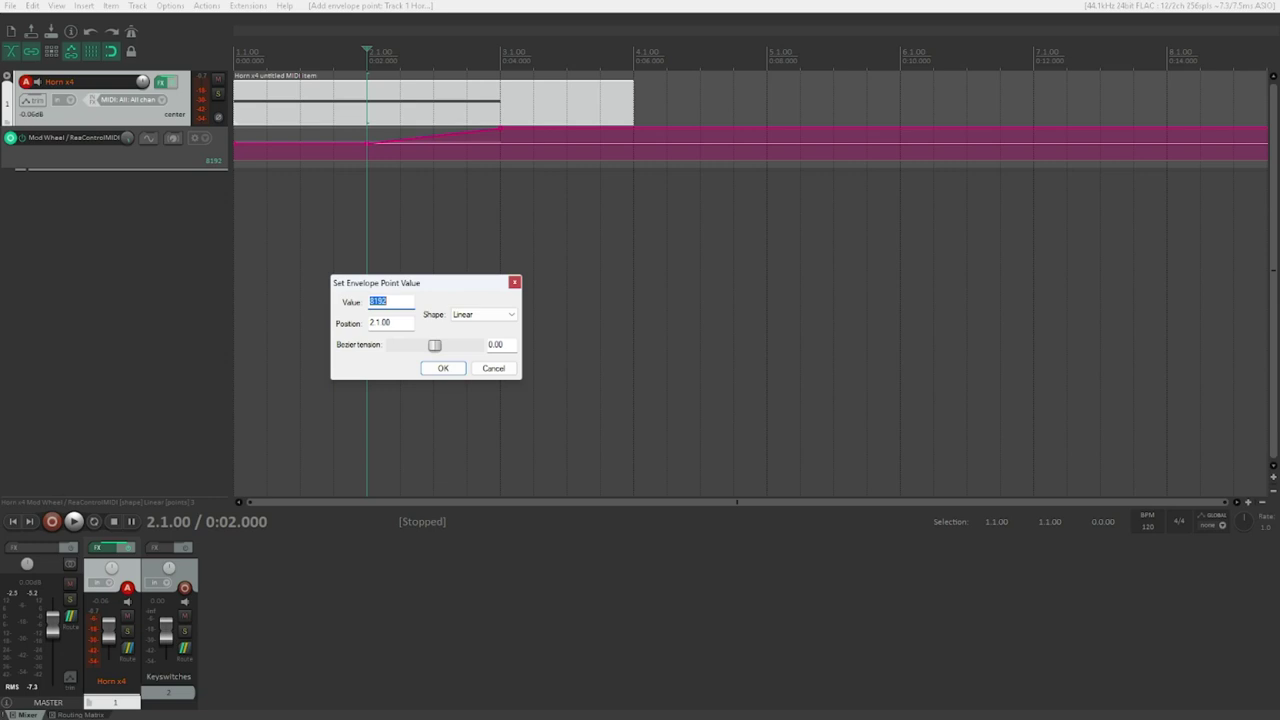
{"action": "key", "text": "Tab"}
{"action": "key", "text": "Tab"}
{"action": "key", "text": "Tab"}
{"action": "key", "text": "Down"}
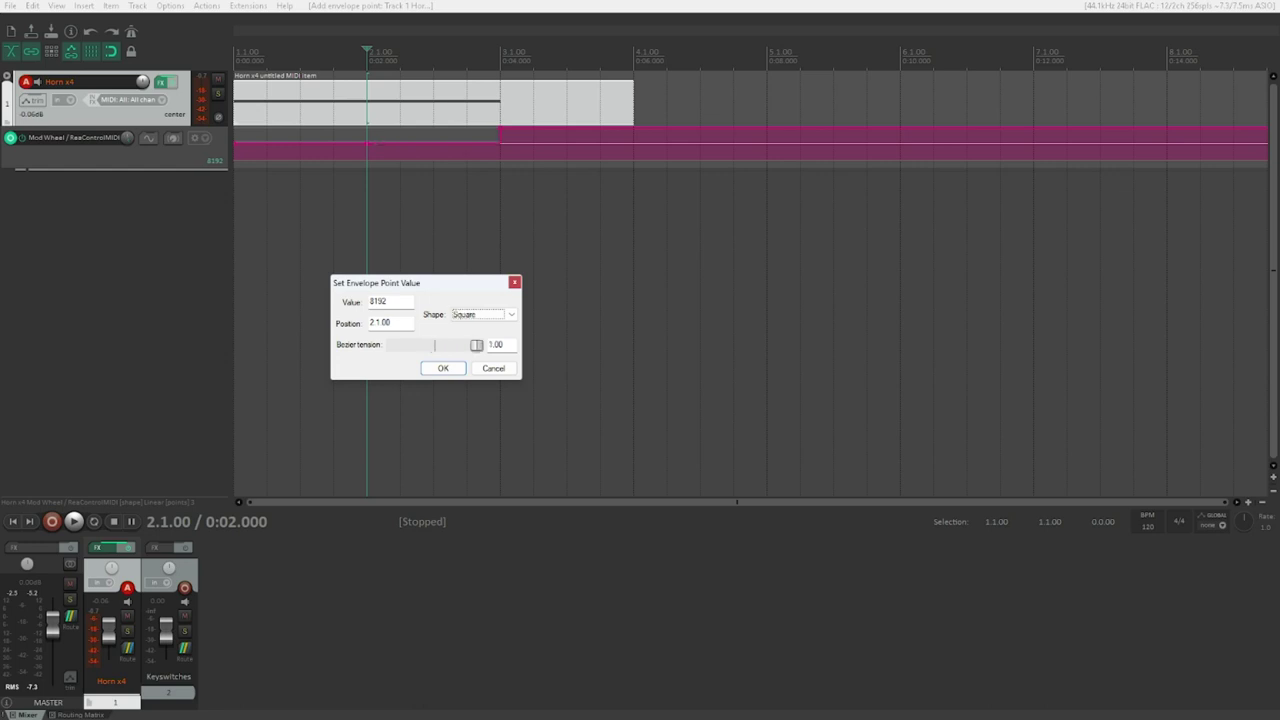
{"action": "key", "text": "Down"}
{"action": "key", "text": "Down"}
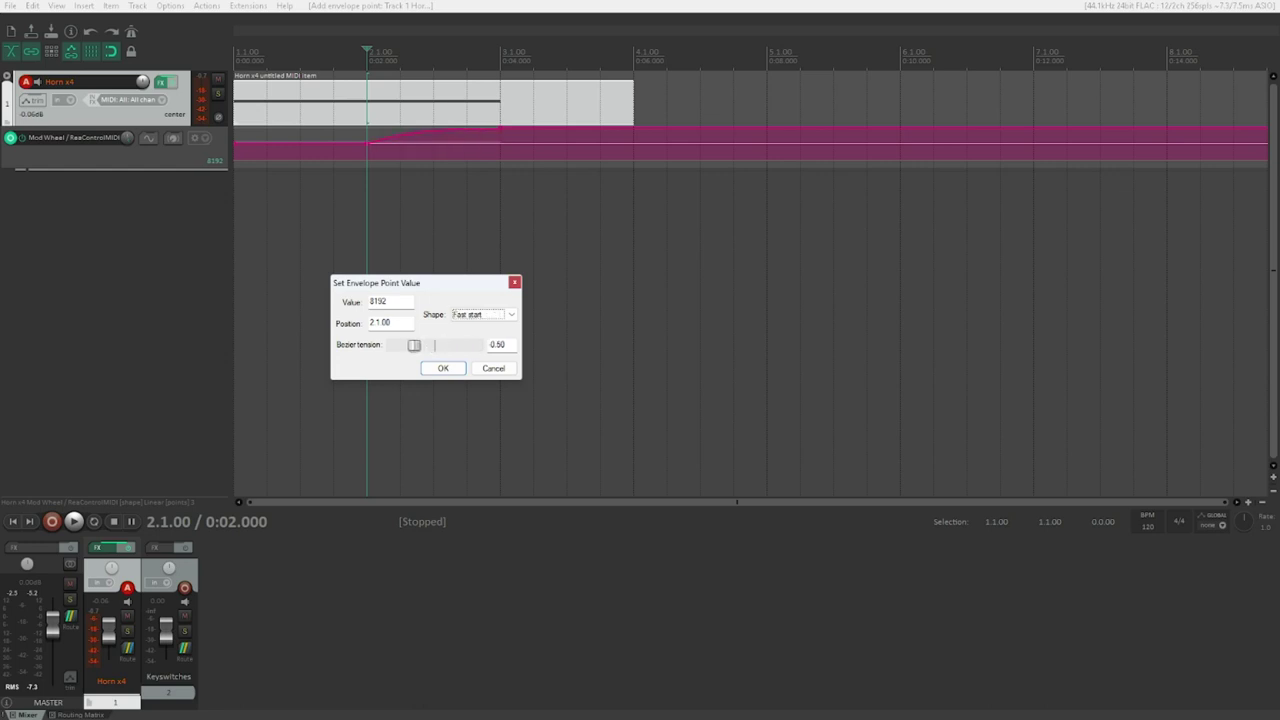
{"action": "key", "text": "Down"}
{"action": "key", "text": "Return"}
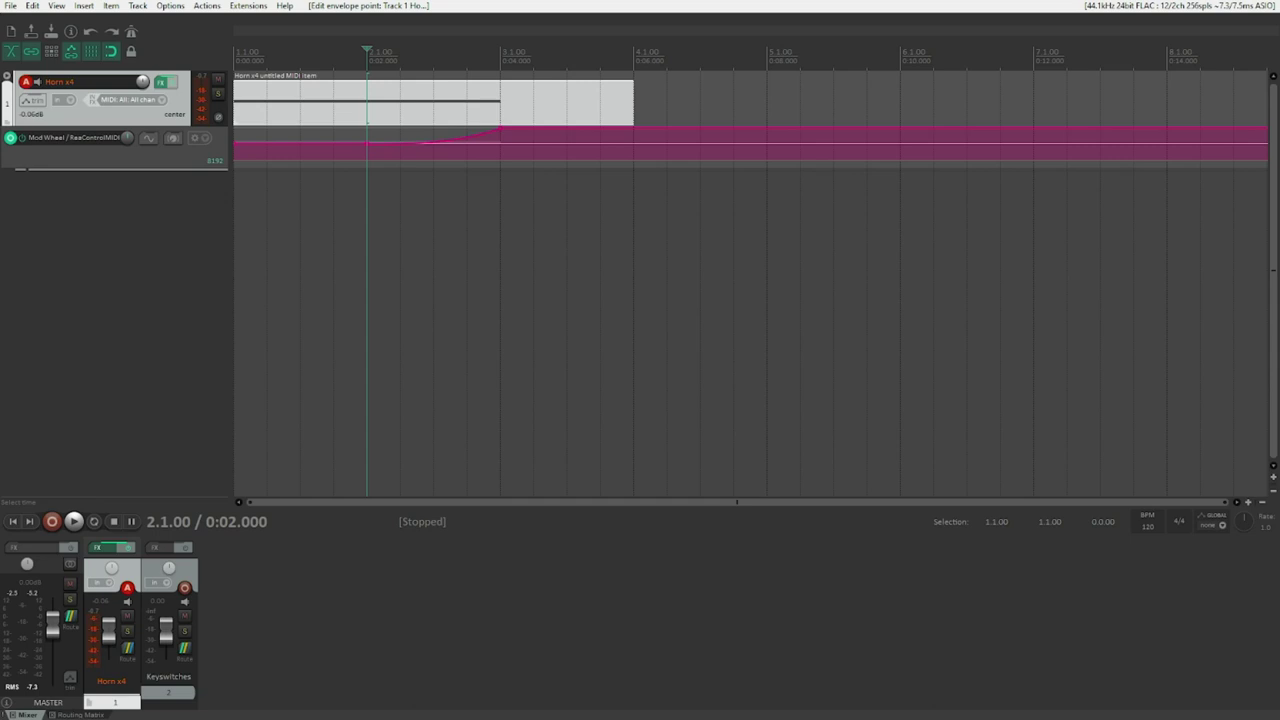
{"action": "key", "text": "Home"}
{"action": "key", "text": "space"}
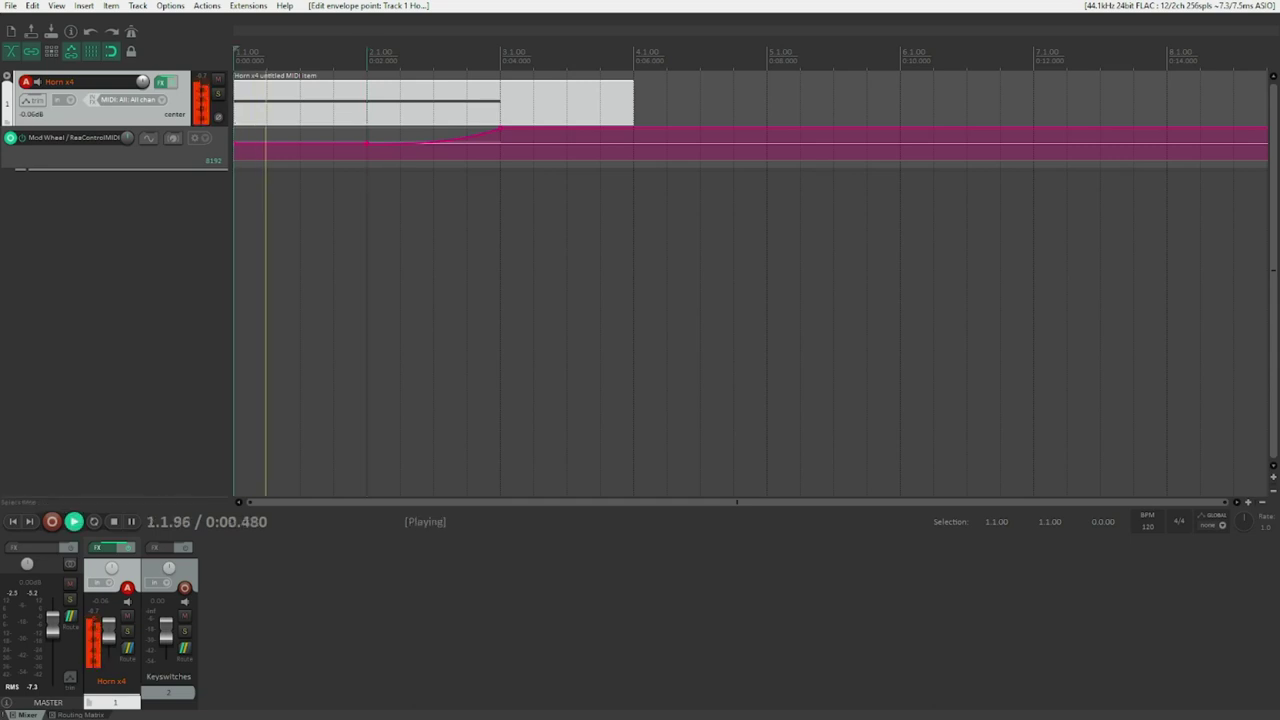